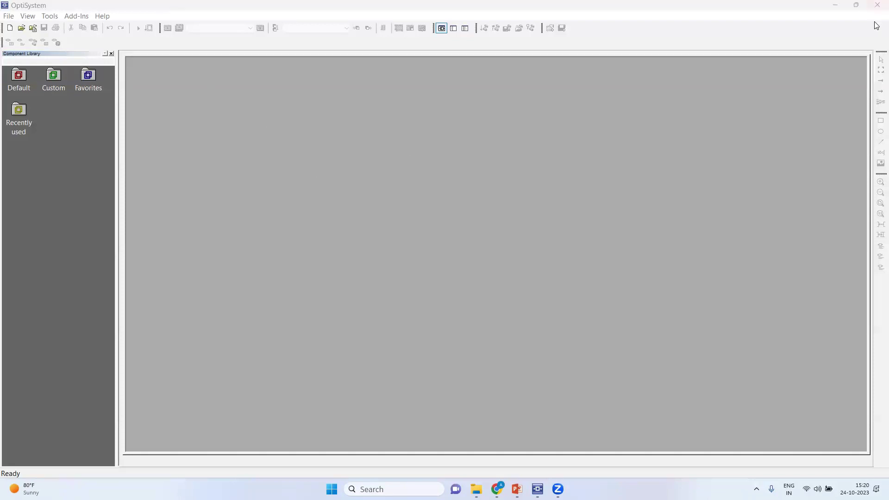
Bring the OptiSystem window into focus
click(828, 14)
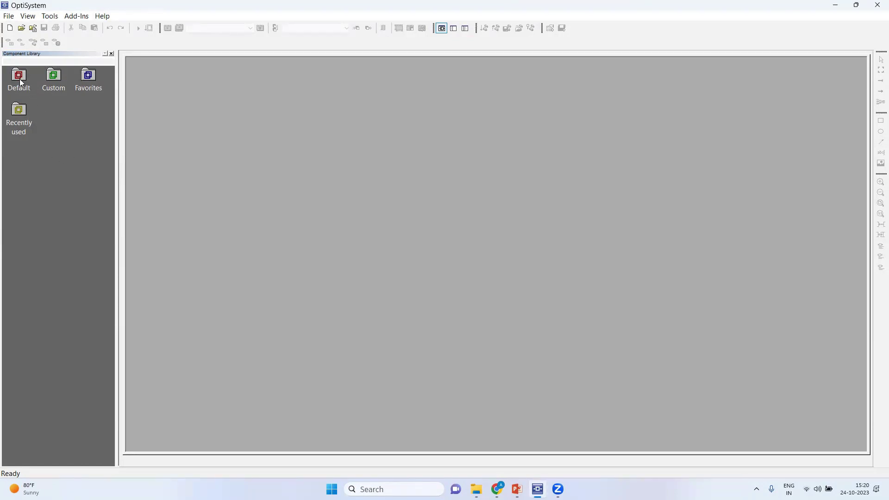
Navigate to Default > Transmitters Library > Bit Sequence Generators and select the Pseudo-Random generator
double_click(17, 111)
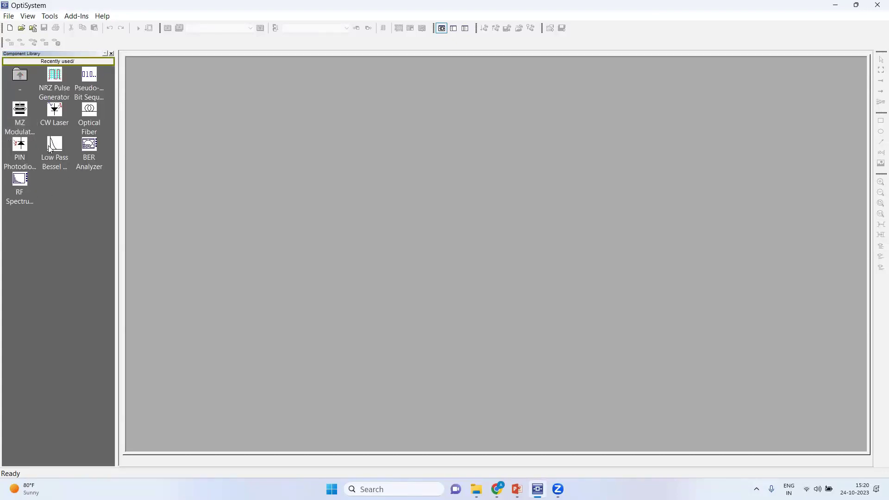
double_click(19, 78)
double_click(21, 82)
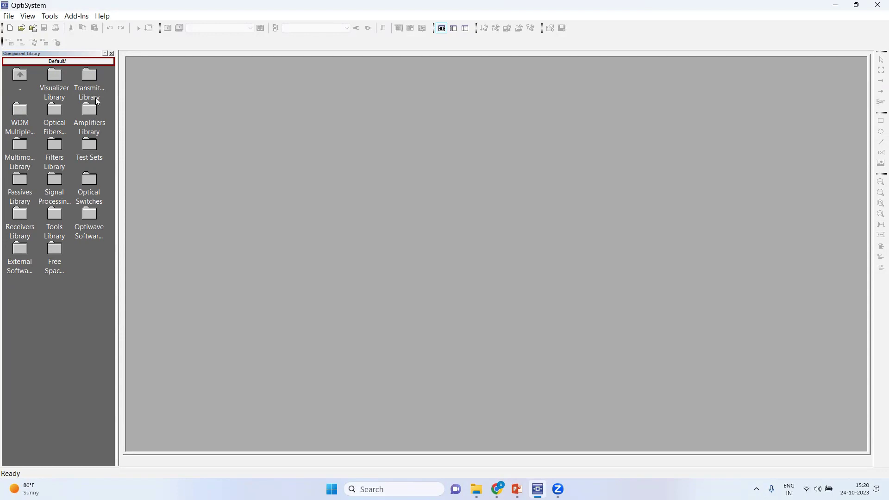
double_click(86, 78)
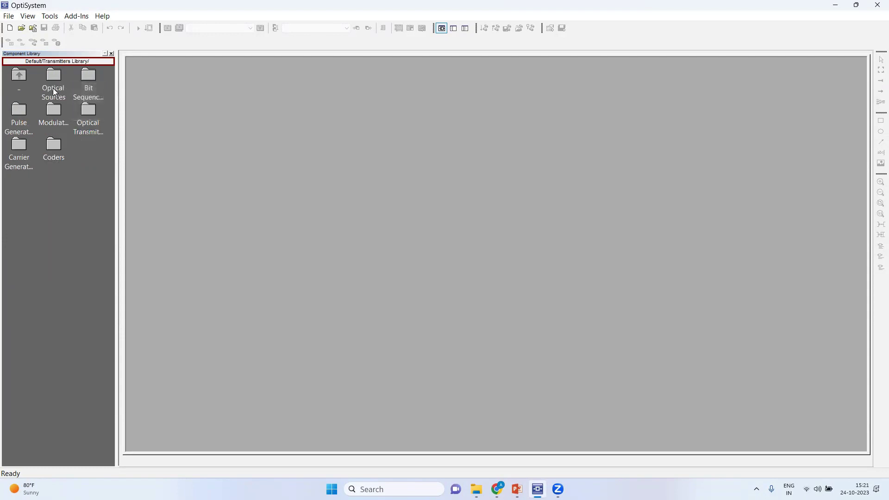
double_click(88, 78)
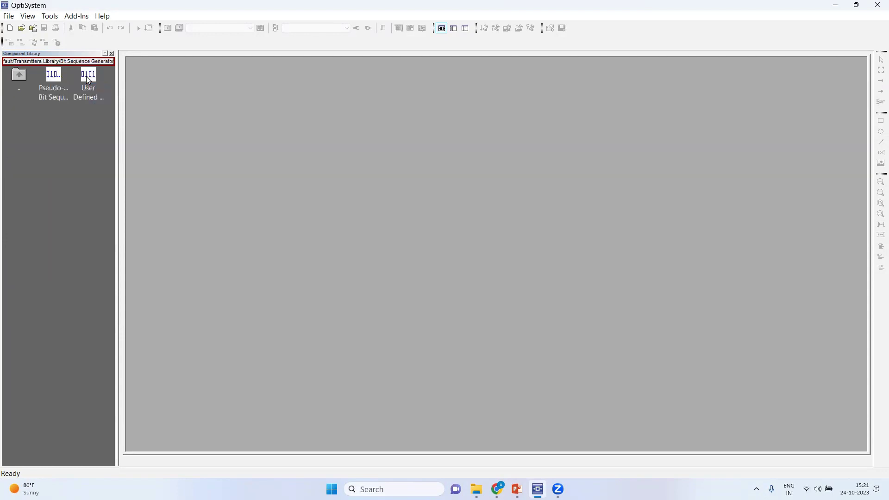
click(53, 88)
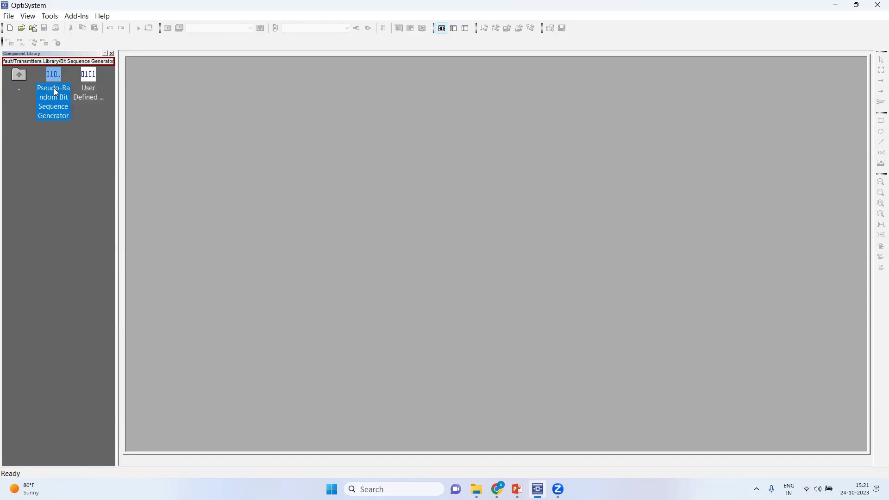
Create a new blank project, cancelling the Save As dialog
click(9, 15)
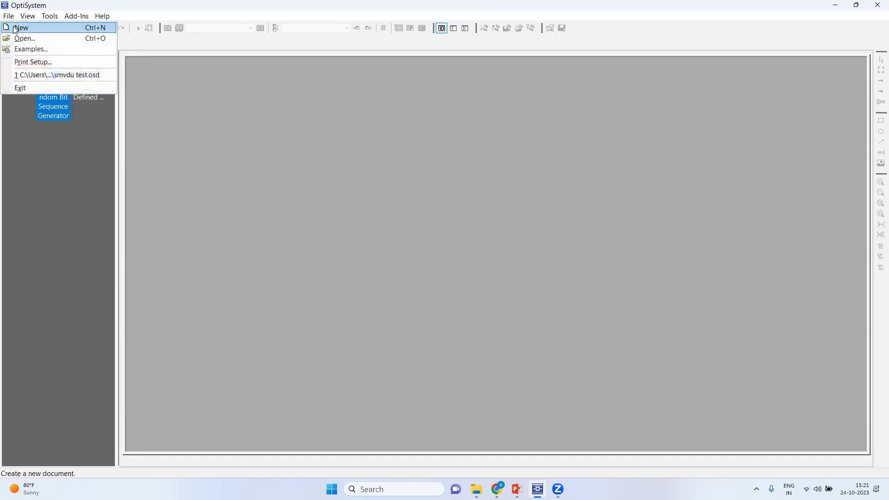
click(15, 30)
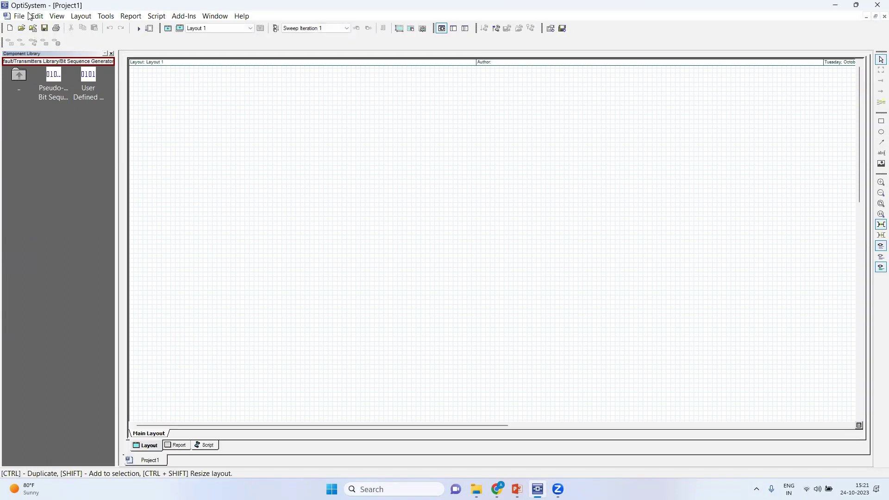
click(45, 30)
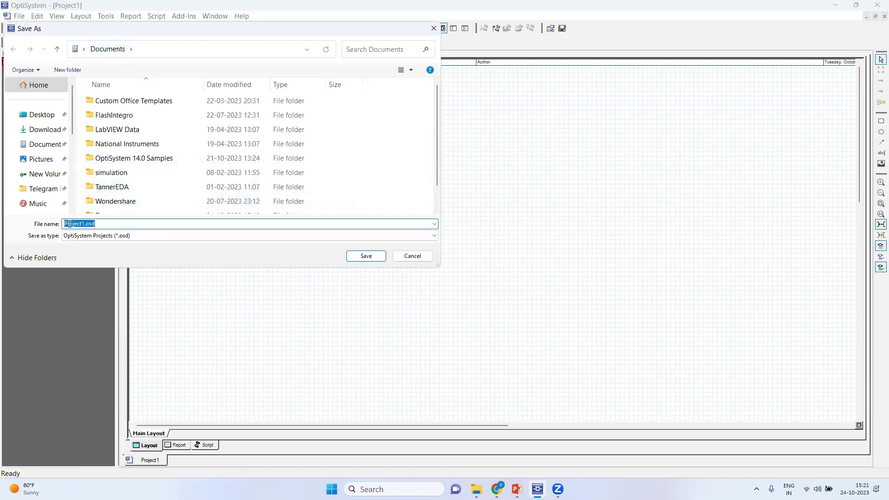
click(411, 257)
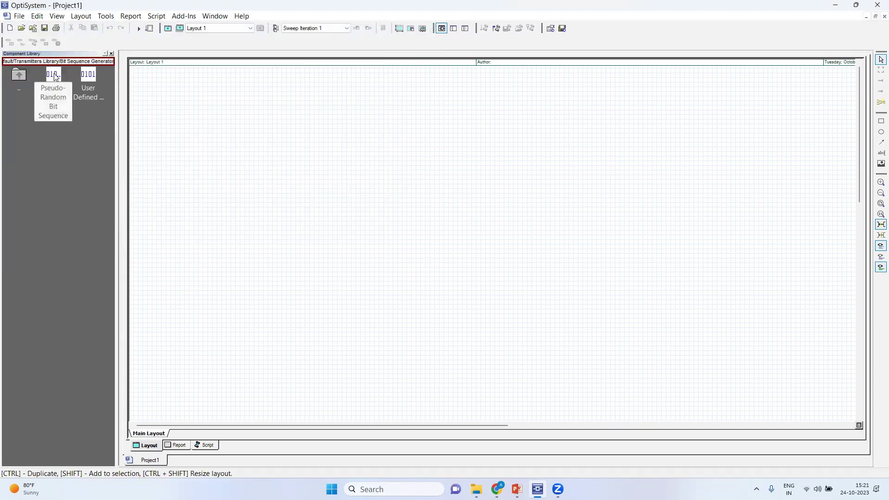
Place a Pseudo-Random Bit Sequence Generator on the layout with its bit rate mode set to Normal
drag(54, 77, 258, 121)
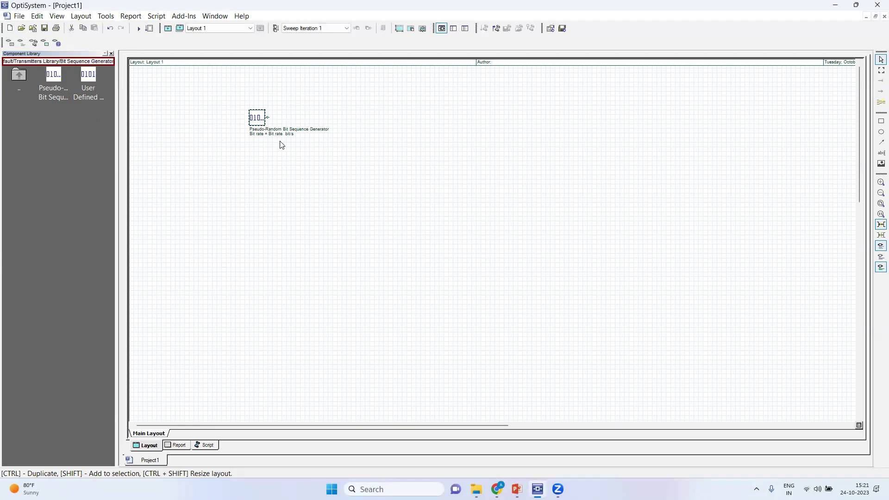
double_click(257, 118)
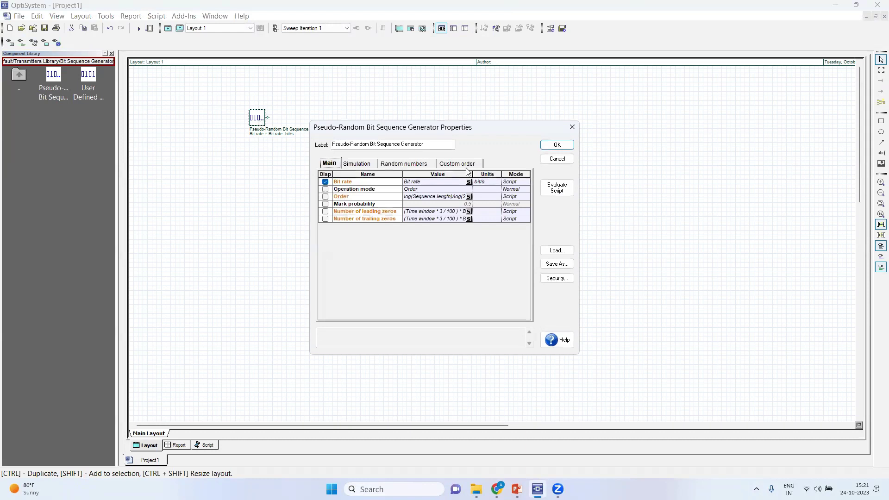
click(514, 182)
click(512, 190)
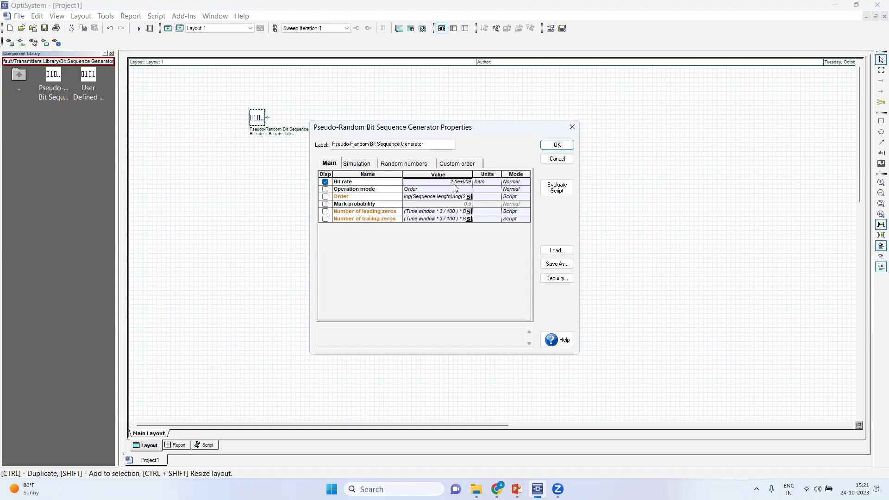
click(571, 130)
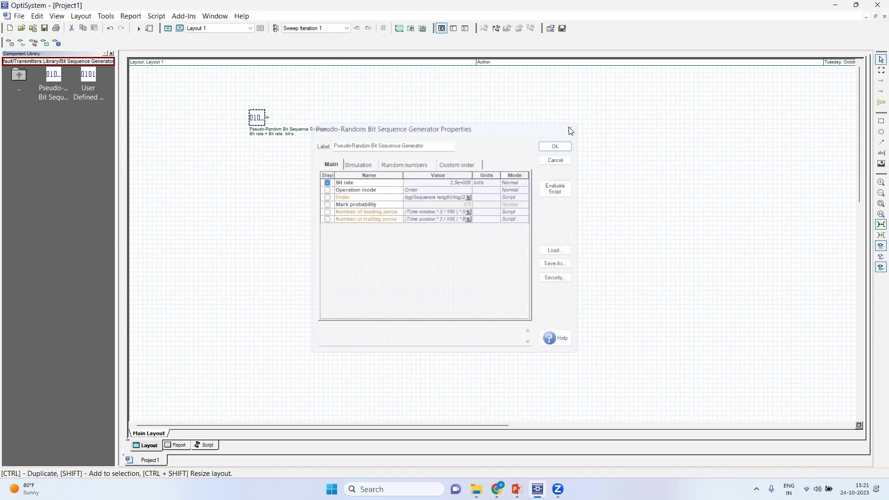
Add a CW Laser from Optical Sources below the generator, keeping 193.1 THz and 0 dBm
click(25, 80)
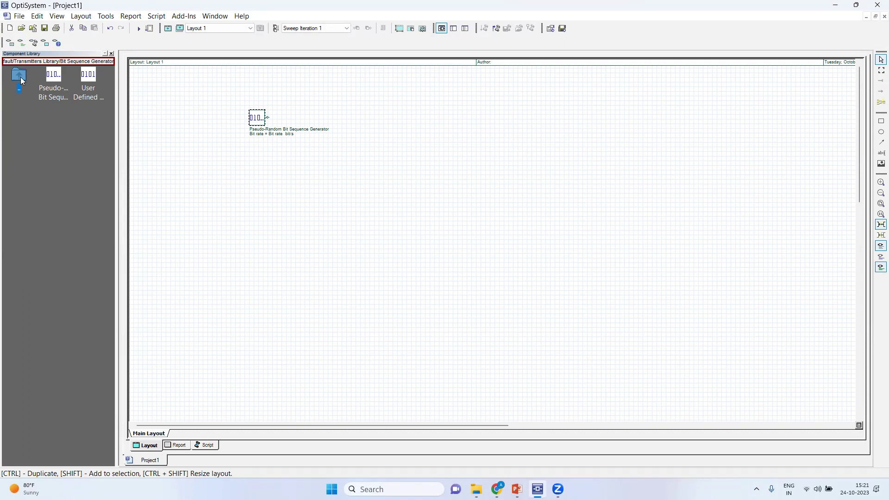
double_click(21, 77)
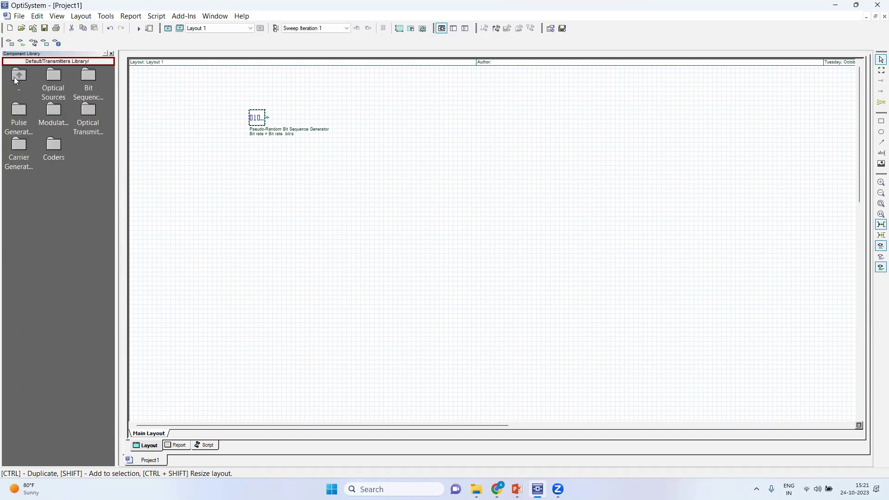
double_click(54, 83)
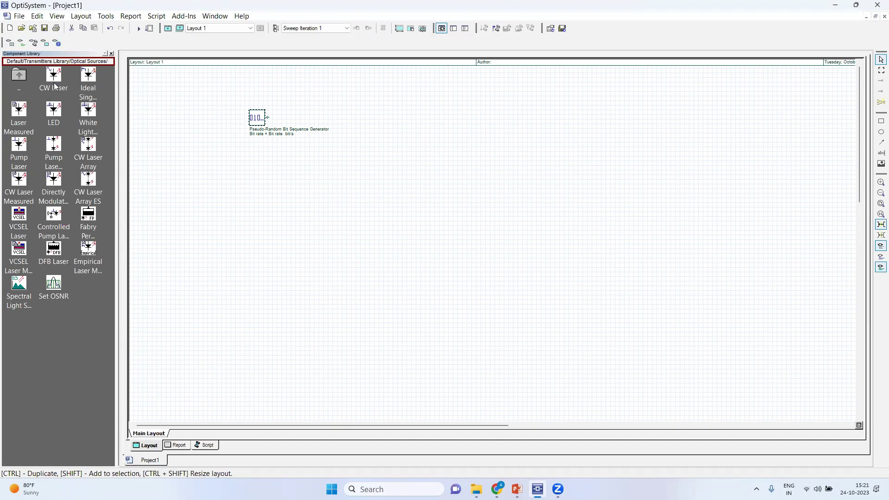
drag(54, 84, 278, 173)
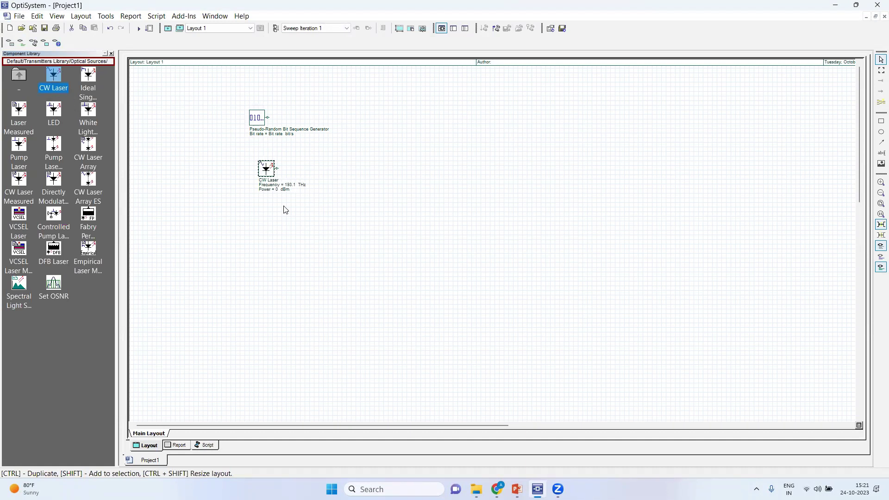
double_click(266, 171)
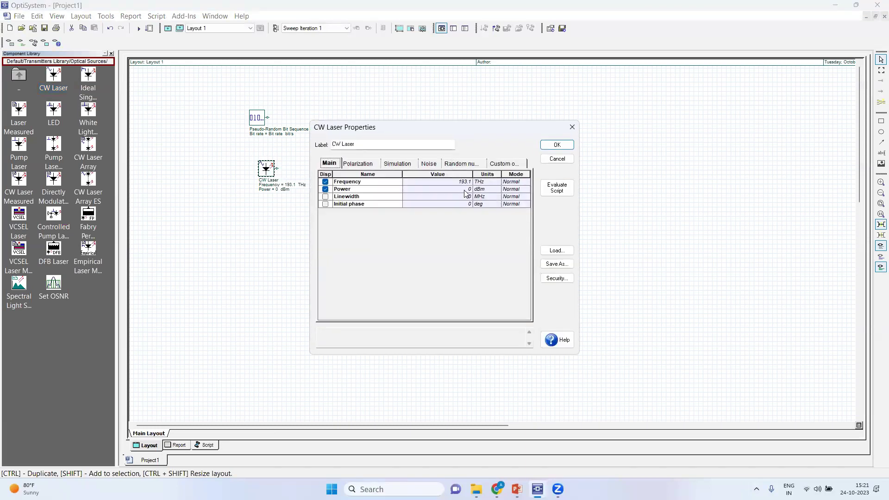
click(557, 145)
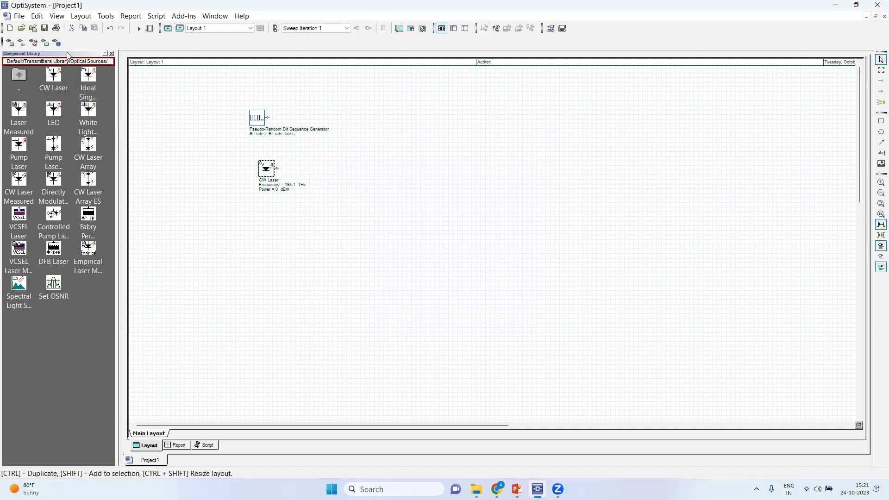
click(20, 17)
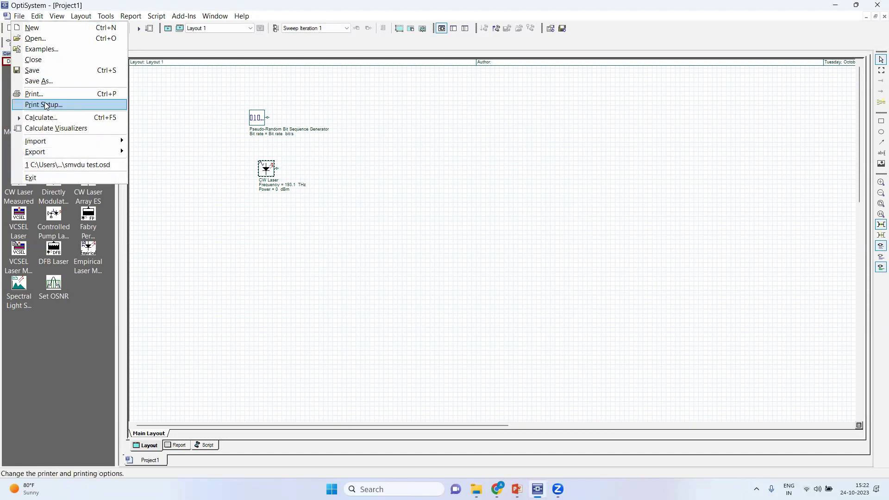
Close Project1 without saving and open smvdu test.osd from the Documents folder
click(52, 60)
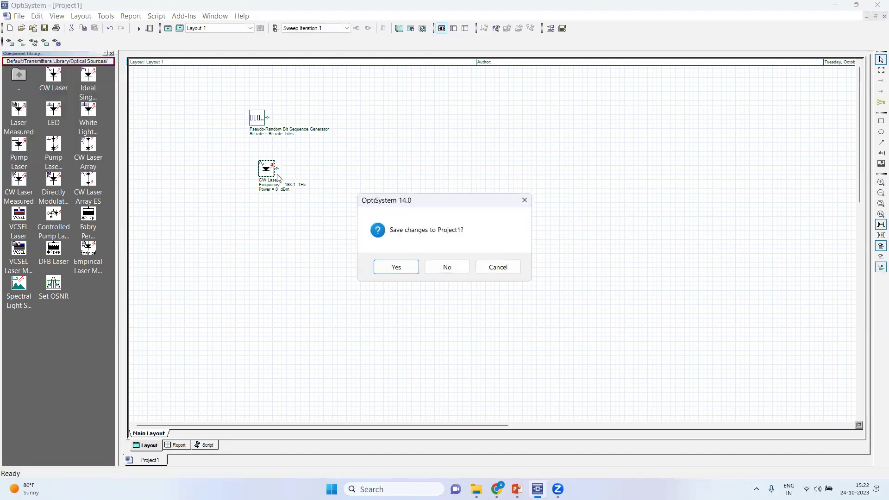
click(435, 264)
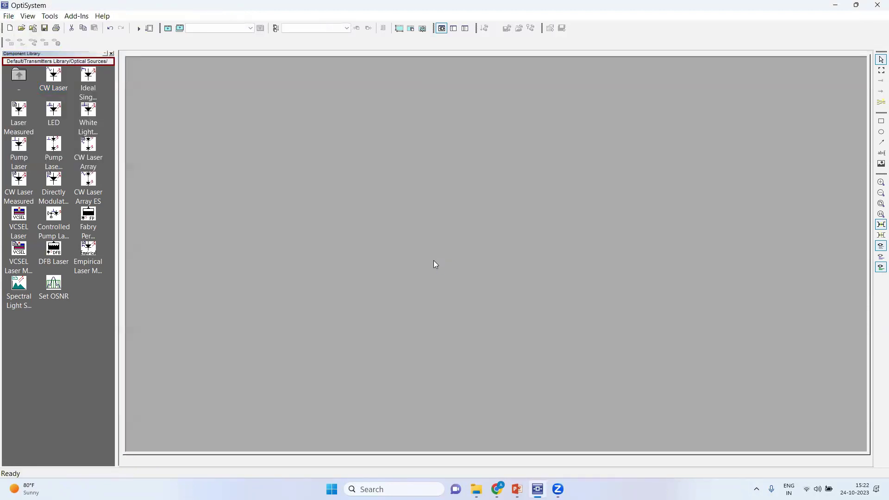
click(9, 16)
click(22, 38)
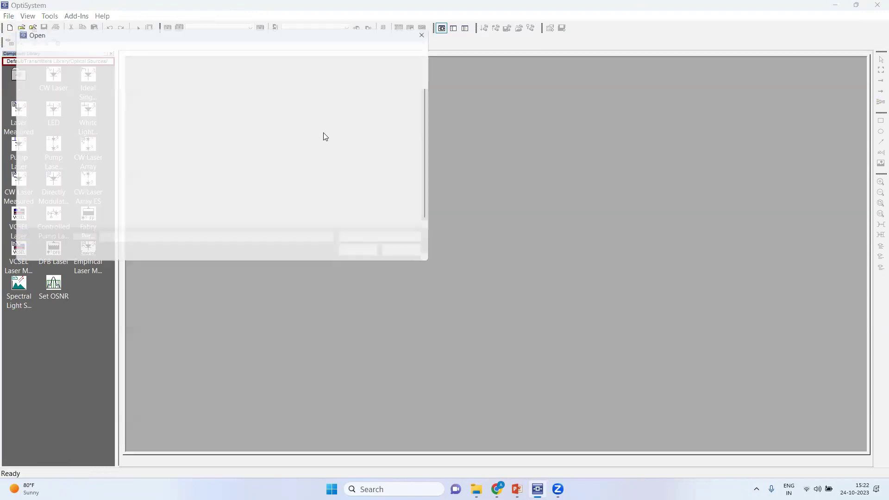
click(170, 227)
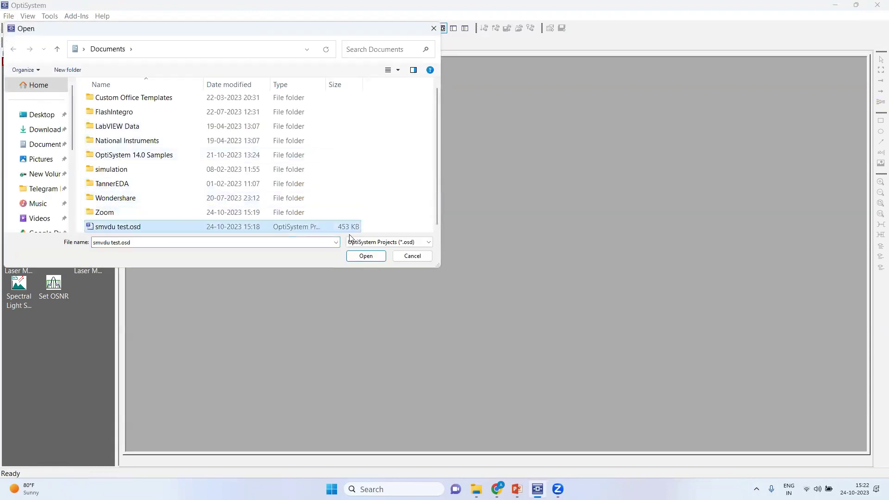
click(364, 257)
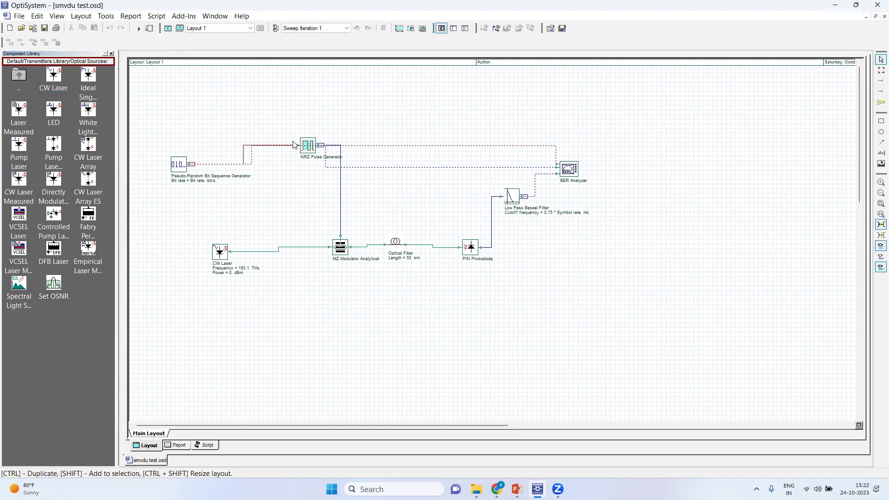
Switch the Pseudo-Random Bit Sequence Generator's bit rate mode to Normal at 10e+009 bit/s
drag(183, 167, 178, 166)
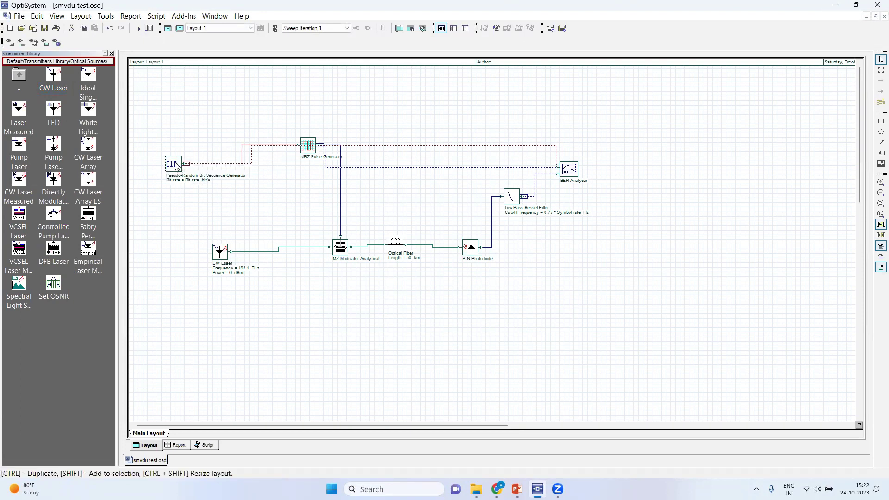
double_click(178, 167)
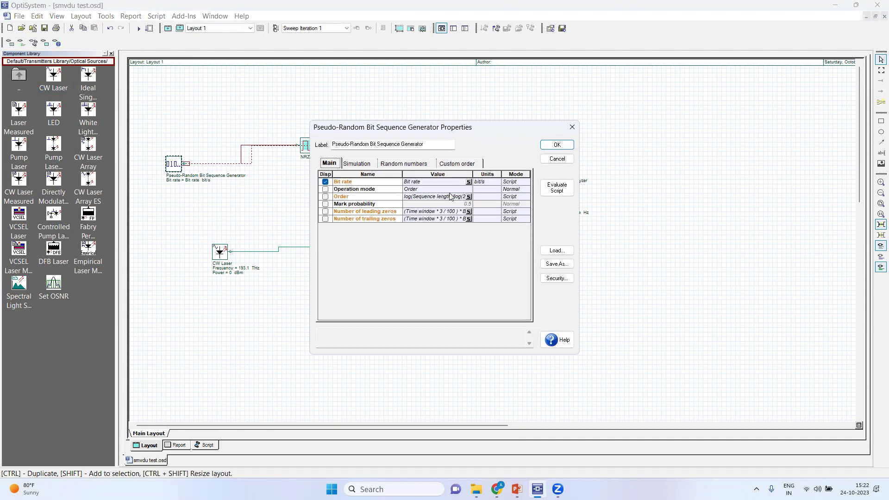
click(513, 182)
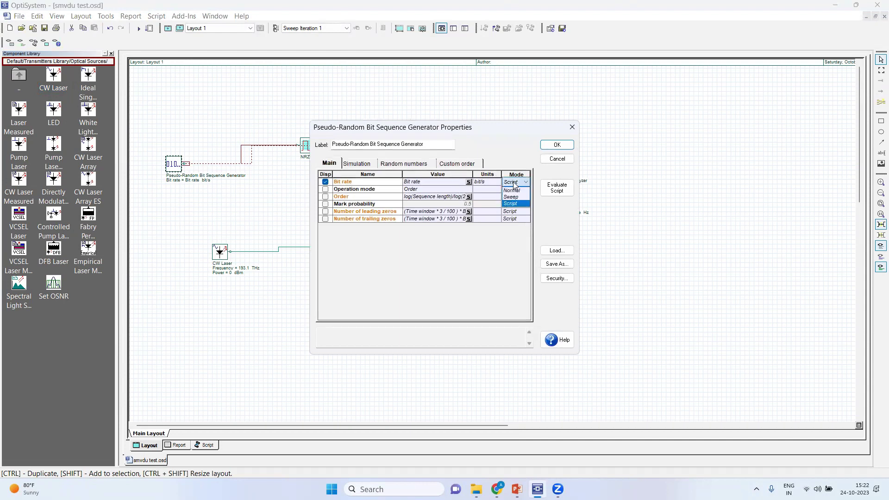
click(512, 190)
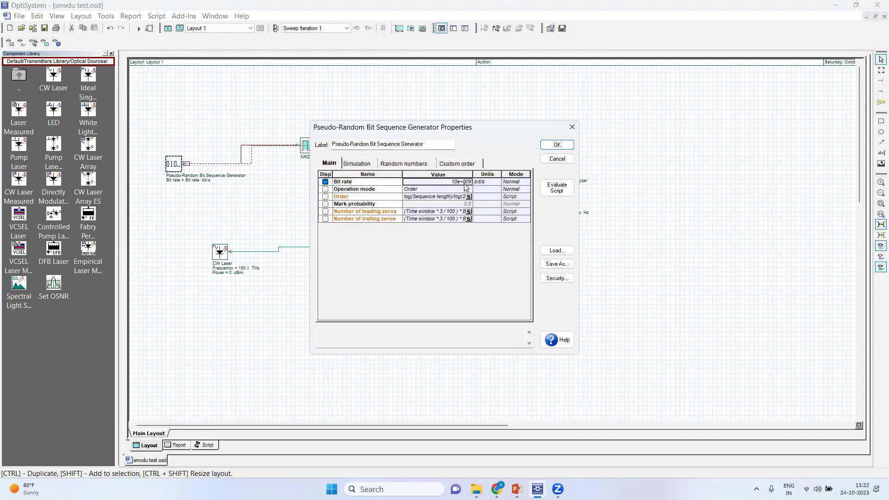
click(555, 145)
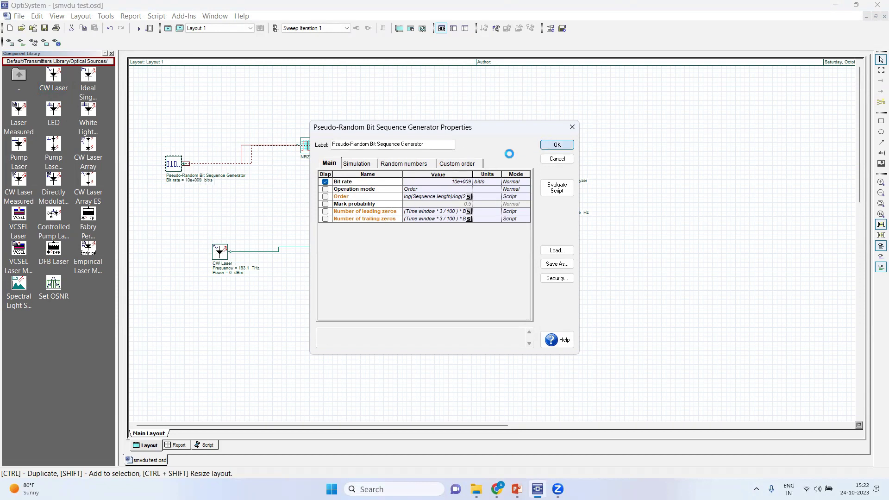
Set the CW Laser's power to 10 dBm
double_click(220, 252)
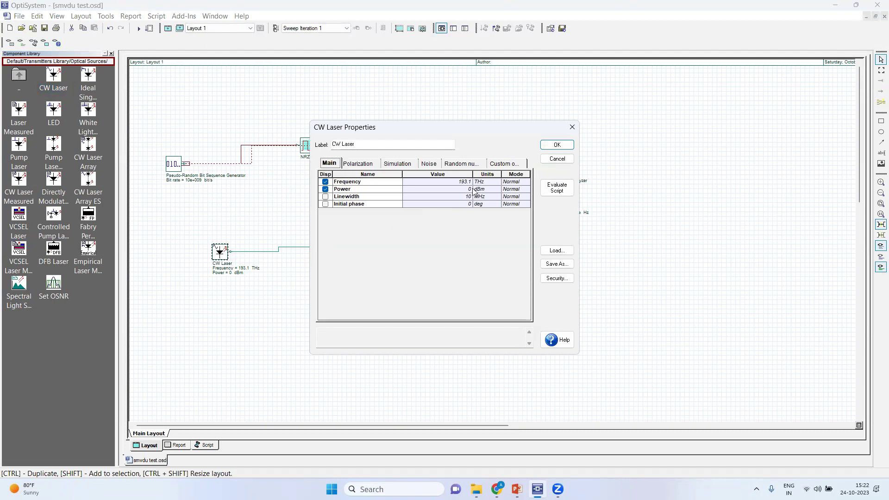
click(468, 189)
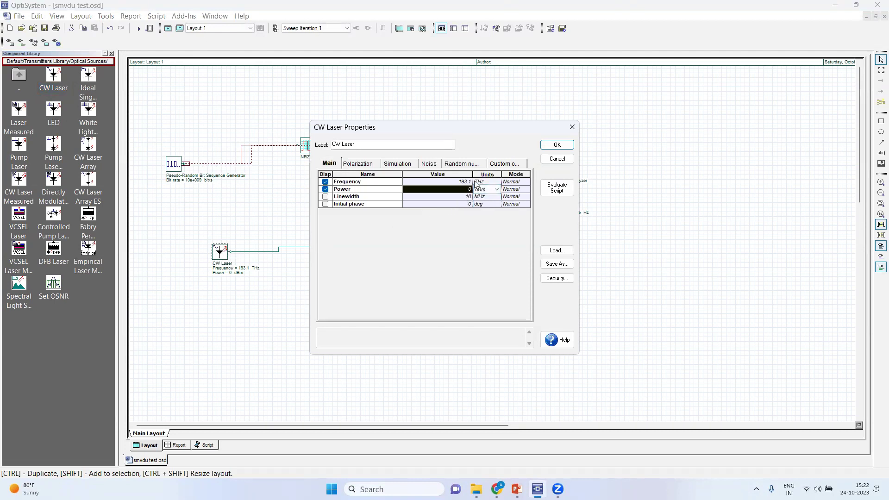
click(468, 190)
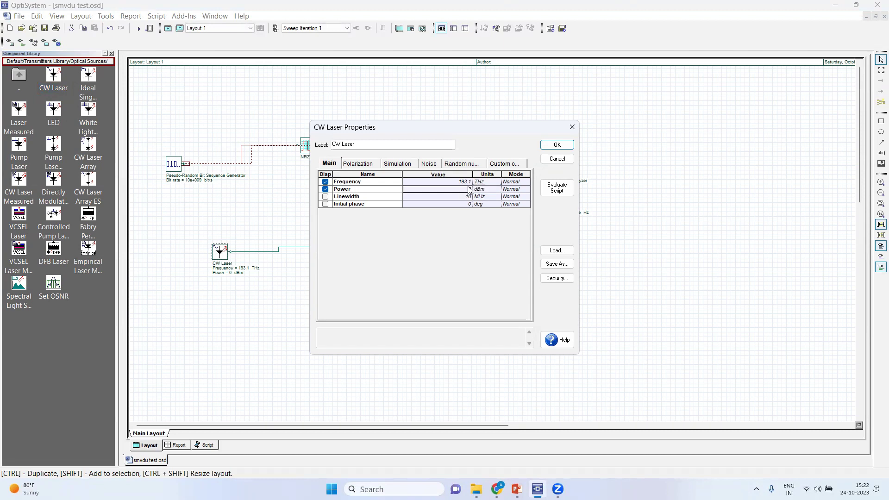
click(472, 189)
text(10)
click(567, 144)
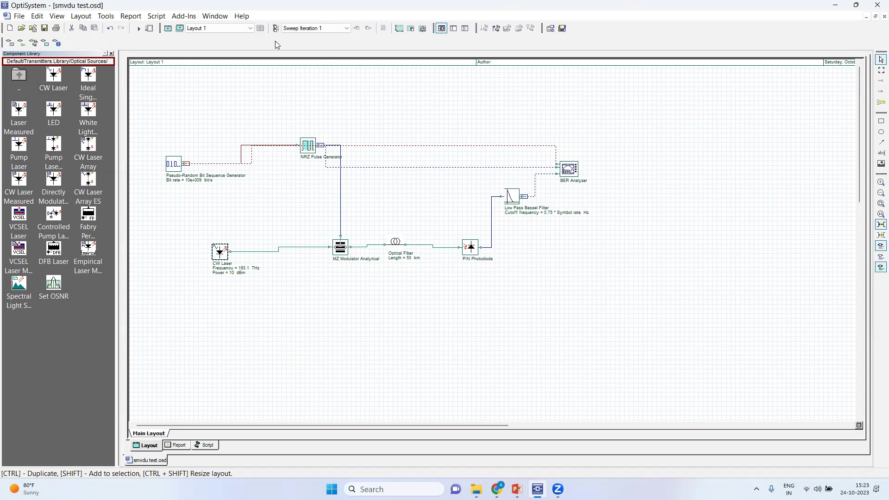
click(241, 16)
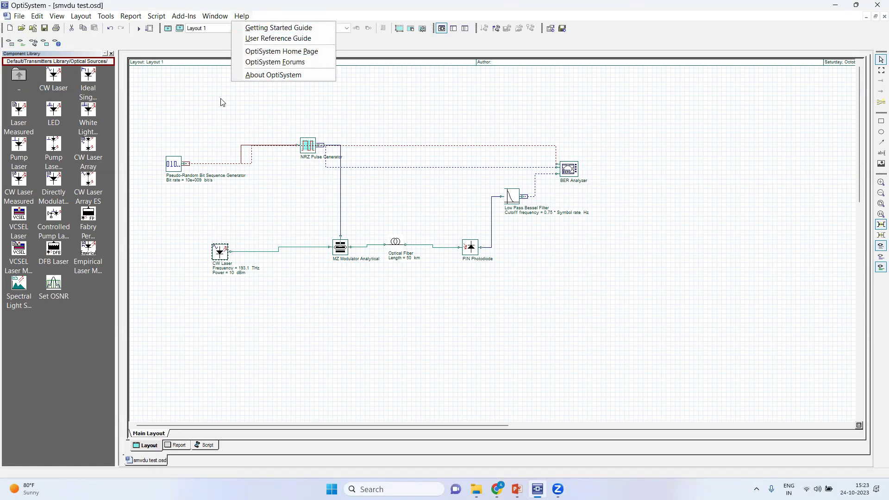
click(183, 115)
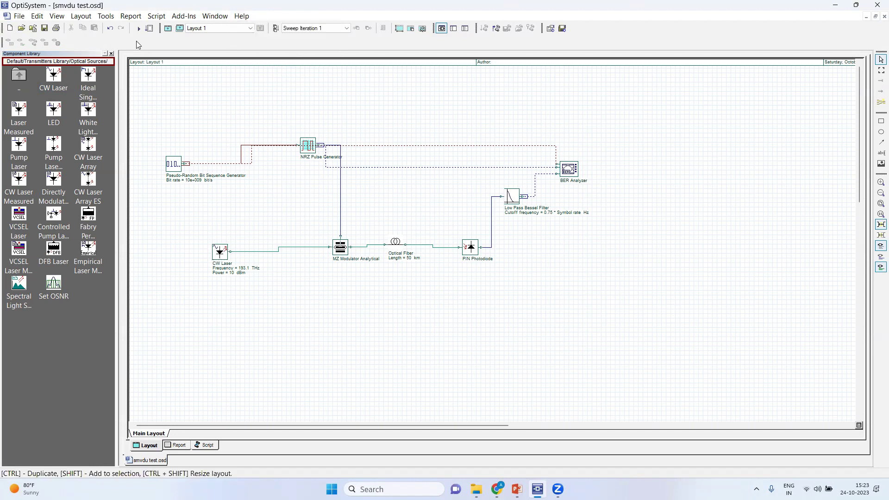
Calculate the whole smvdu test.osd project and close the dialog once finished
click(138, 28)
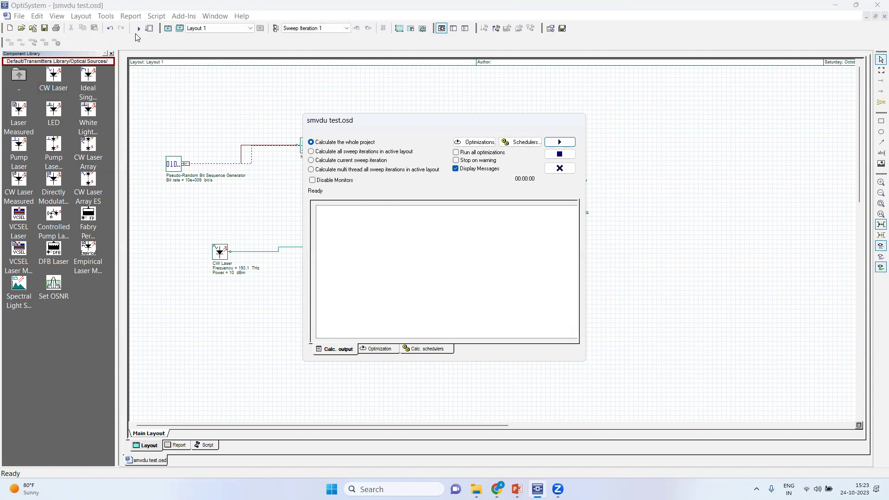
click(570, 141)
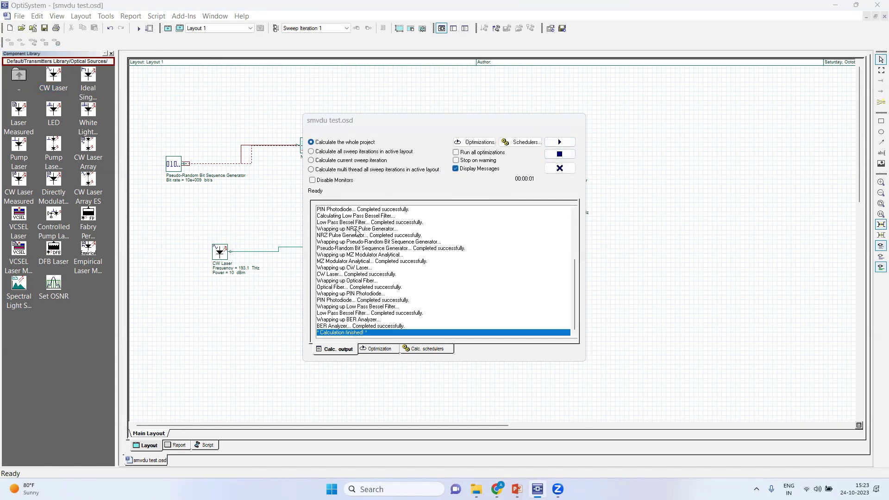
click(568, 169)
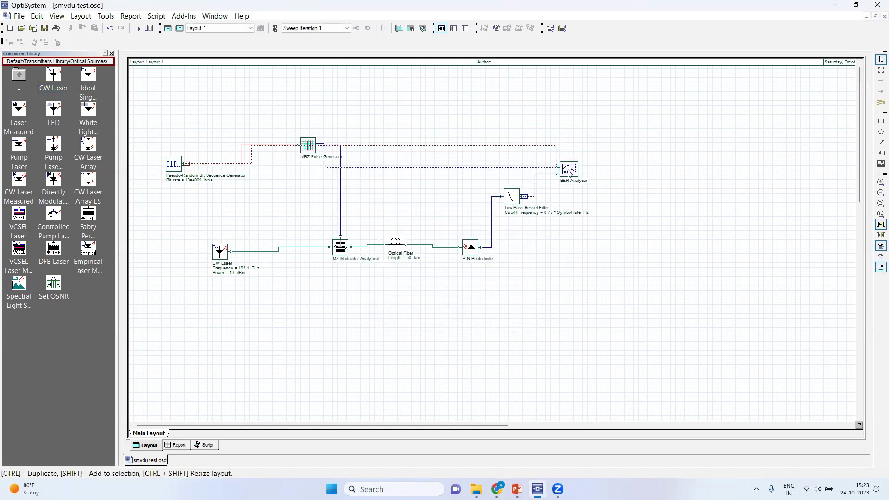
View the BER Analyzer's Q factor plot (max 9.96599) with the eye diagram overlaid, then close it
double_click(570, 171)
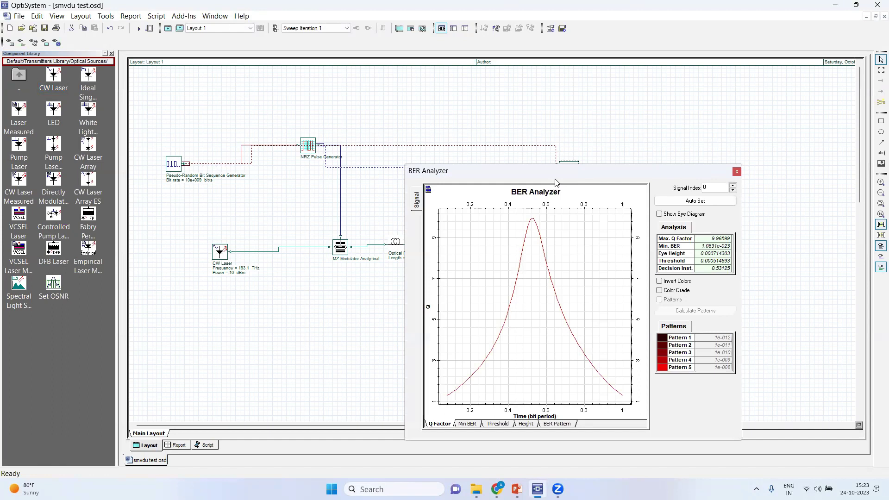
drag(537, 134, 522, 93)
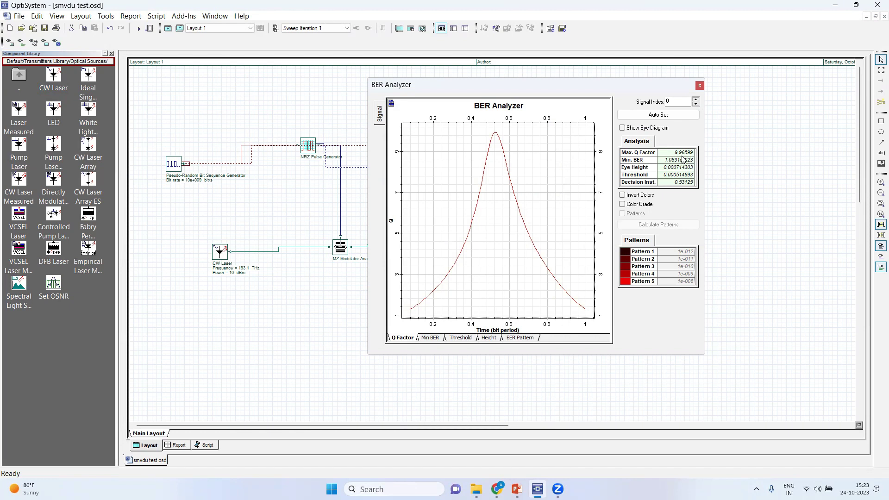
click(622, 128)
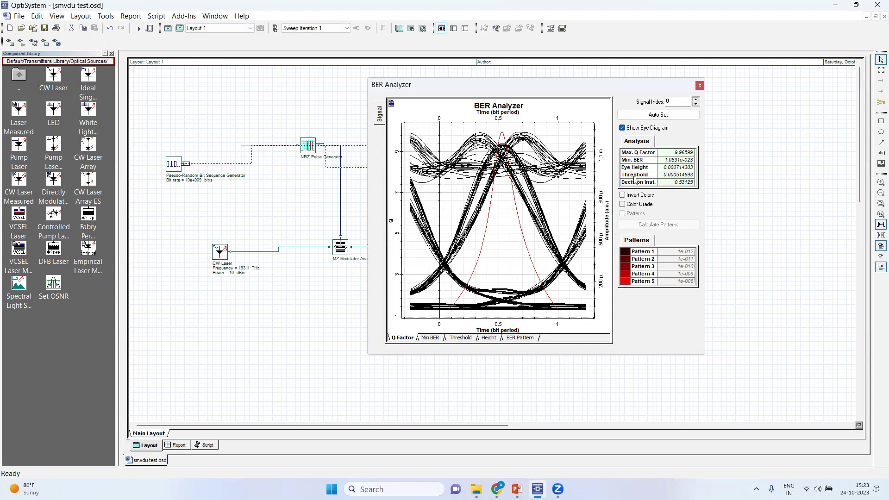
click(699, 86)
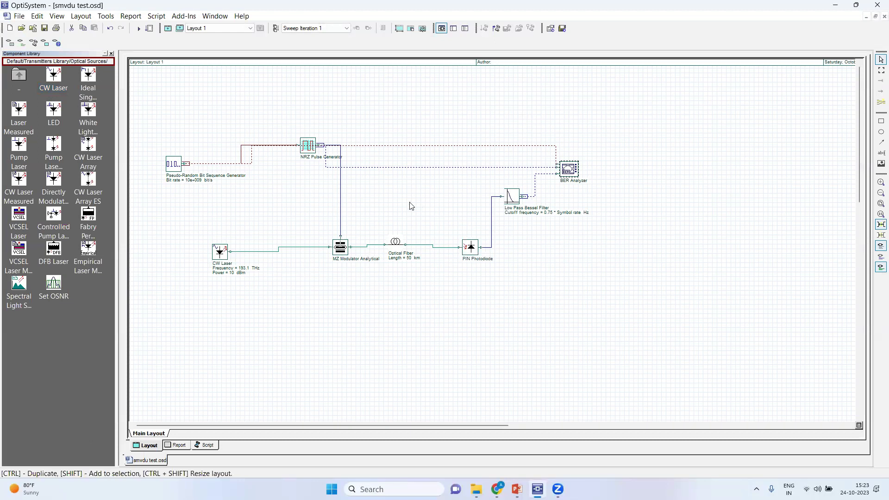
Set the Pseudo-Random Bit Sequence Generator's bit rate to 5e+009 bit/s
double_click(307, 144)
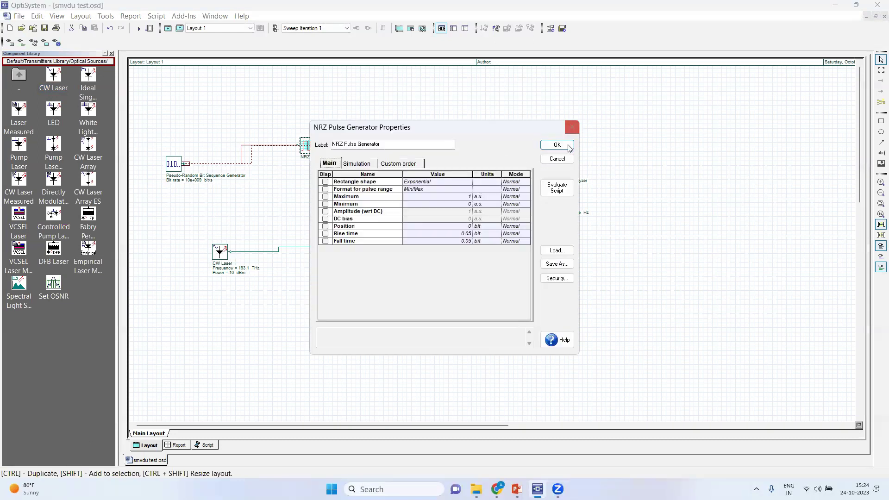
click(557, 158)
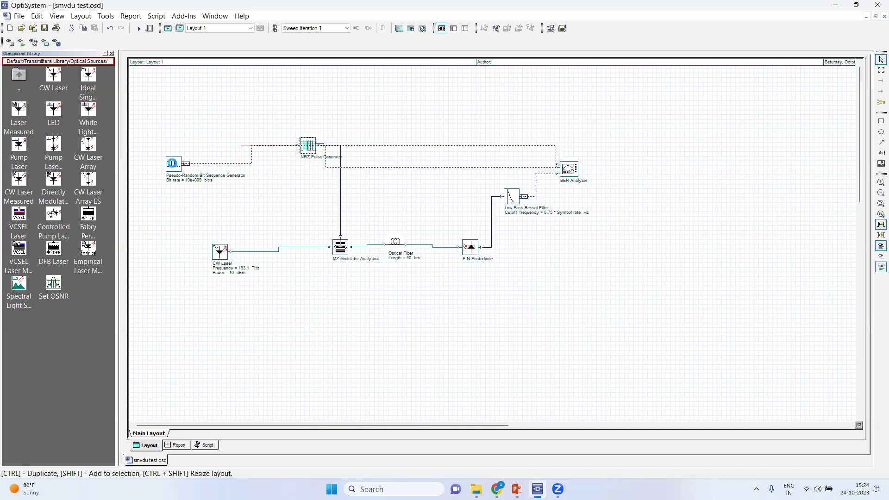
double_click(172, 165)
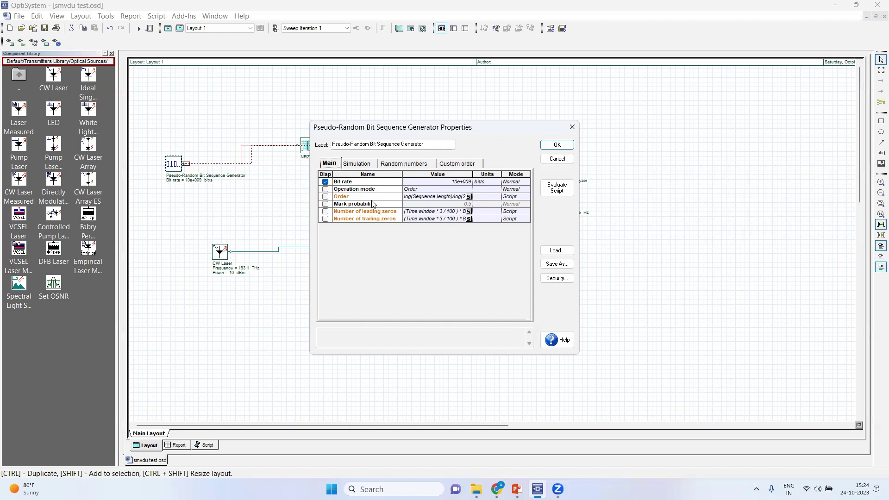
click(470, 183)
text(5)
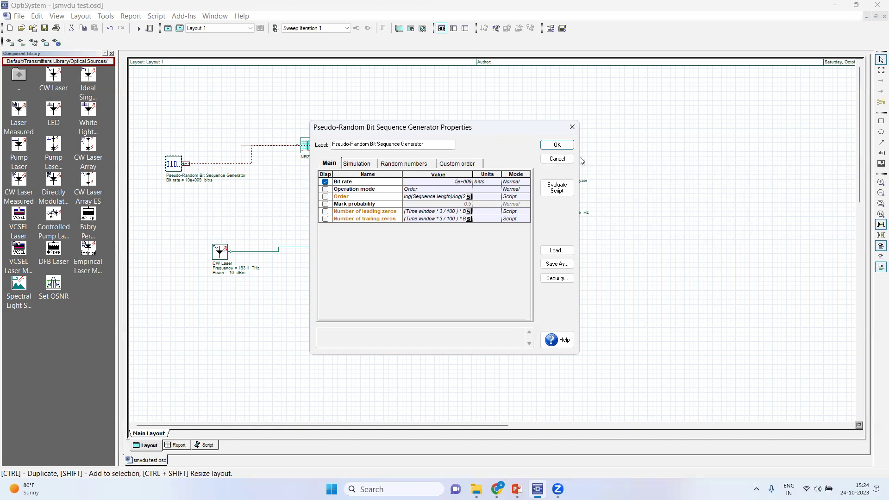
click(557, 145)
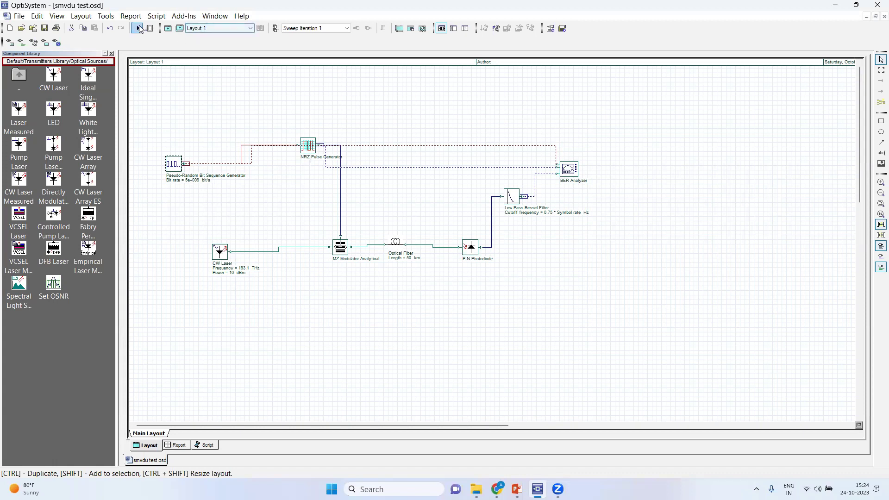
click(138, 28)
Rerun the calculation and review the BER Analyzer eye diagram, reaching a maximum Q factor of 29.6815
click(559, 142)
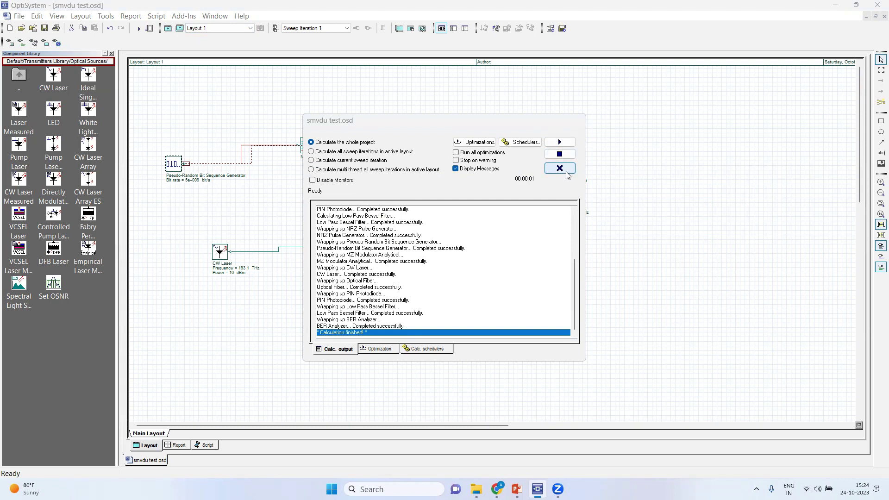
click(559, 168)
double_click(565, 174)
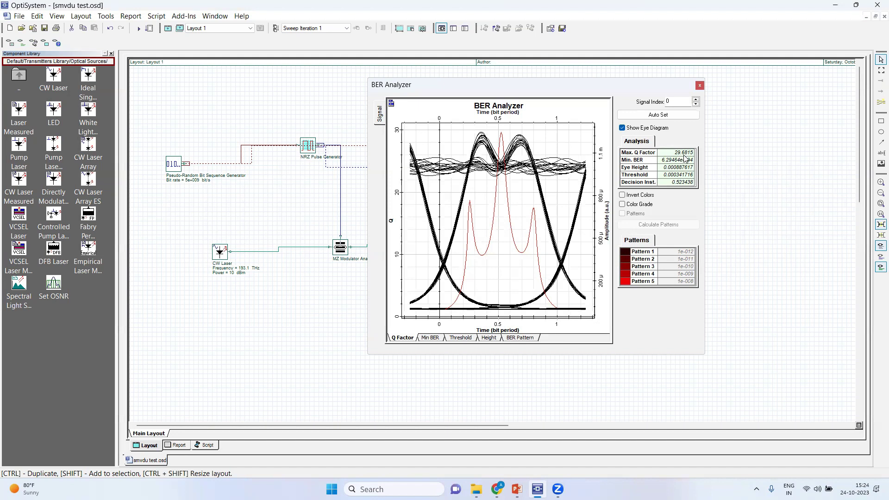
click(700, 86)
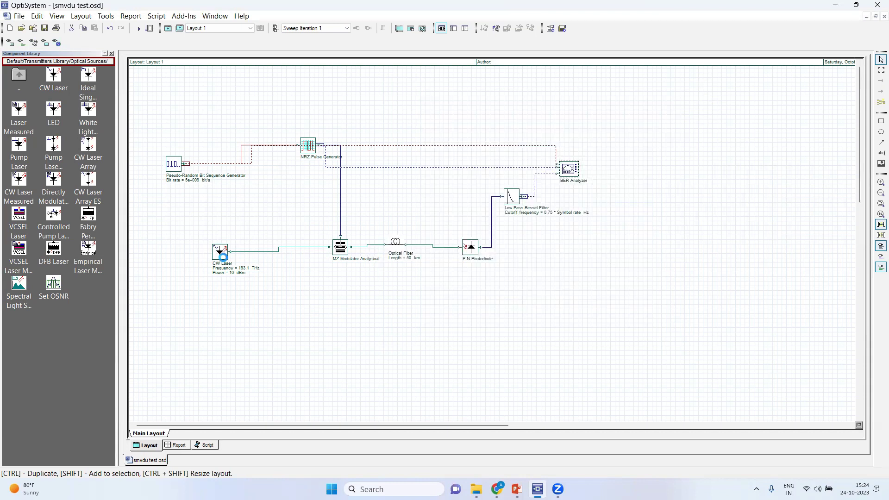
Set the CW Laser power to 20 dBm and recalculate the whole project
double_click(221, 253)
click(470, 189)
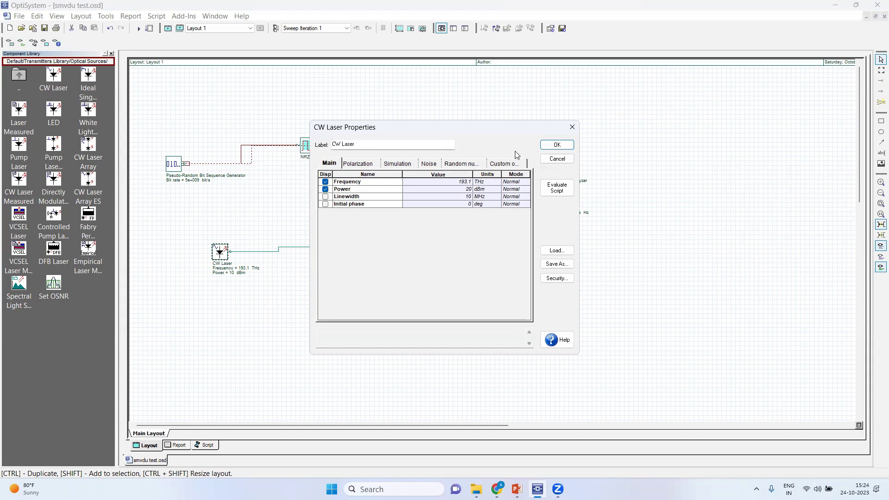
click(557, 144)
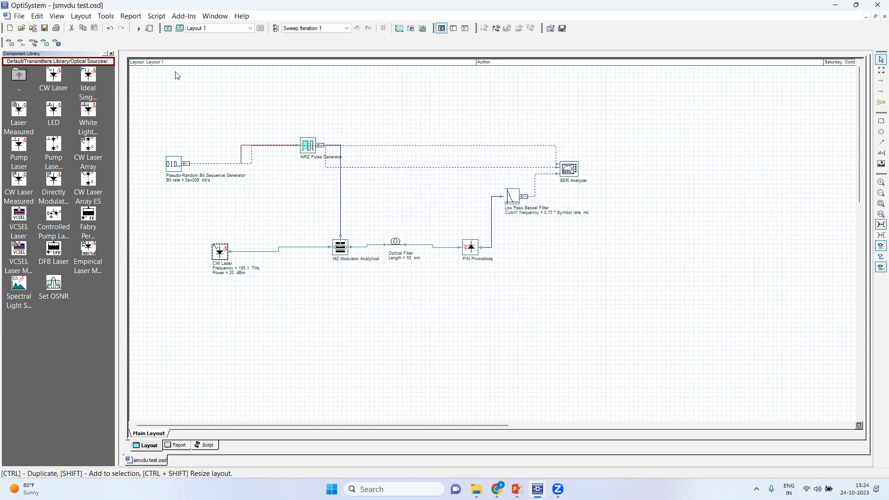
click(139, 29)
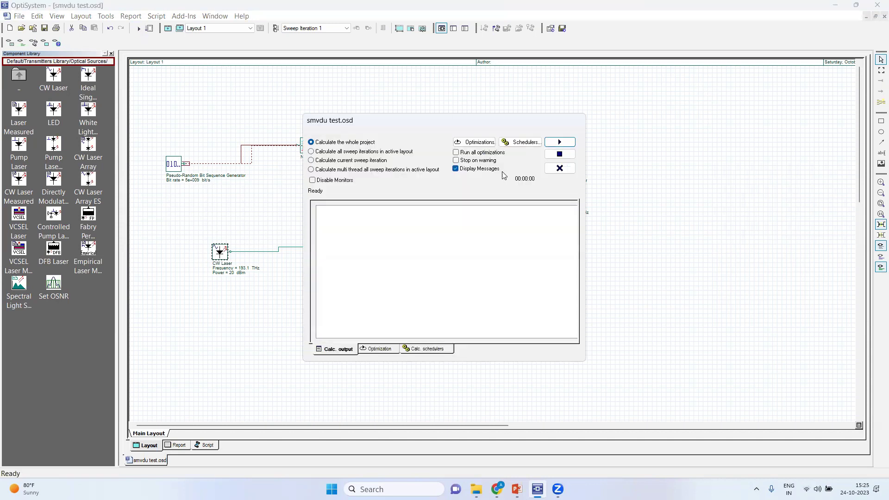
click(560, 142)
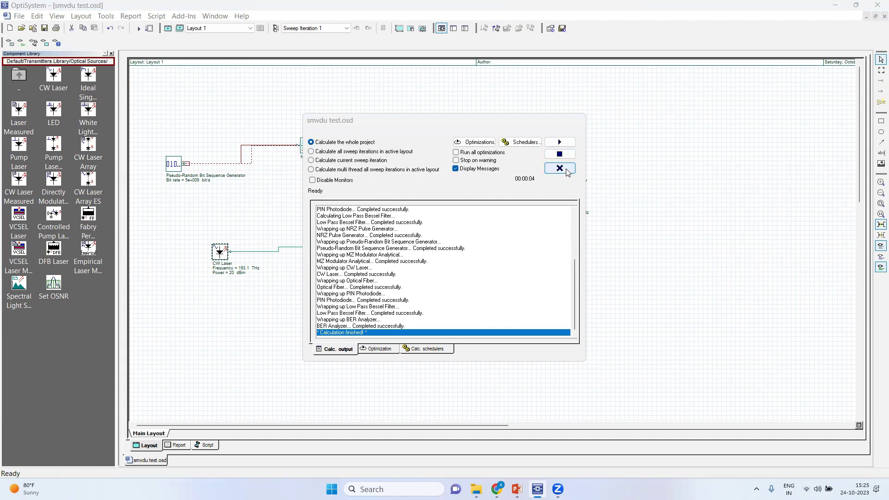
click(560, 168)
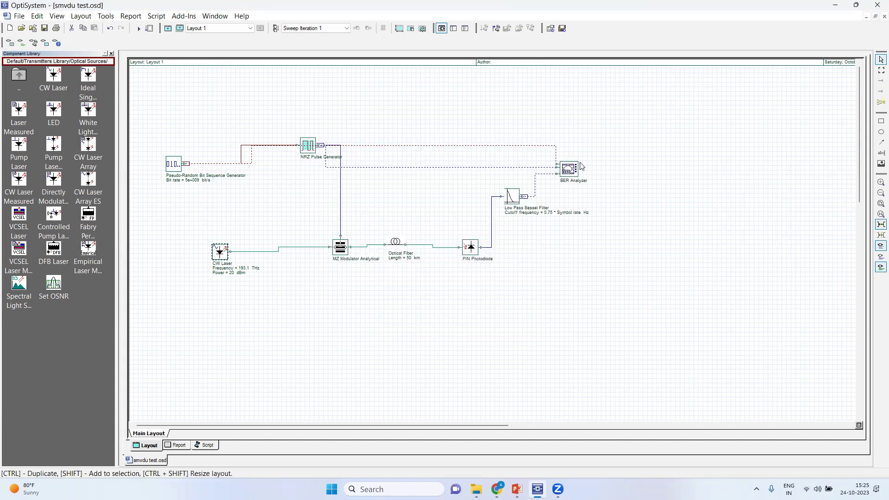
click(571, 170)
double_click(573, 170)
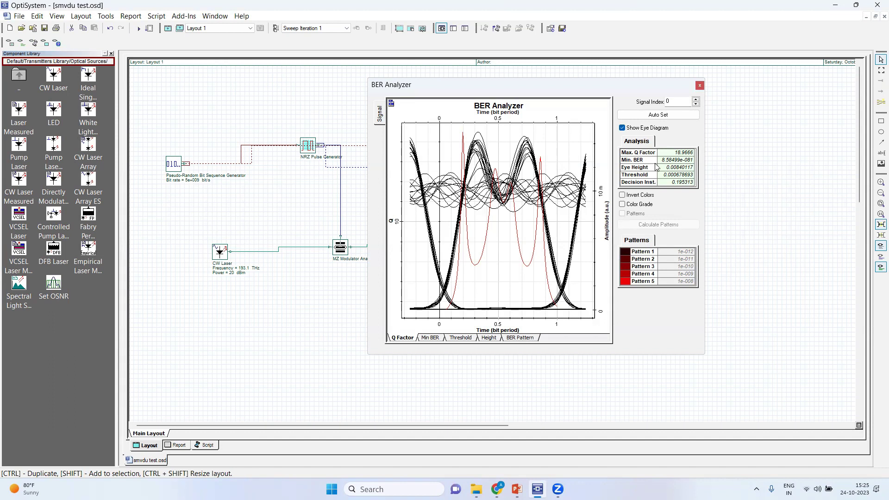
click(460, 339)
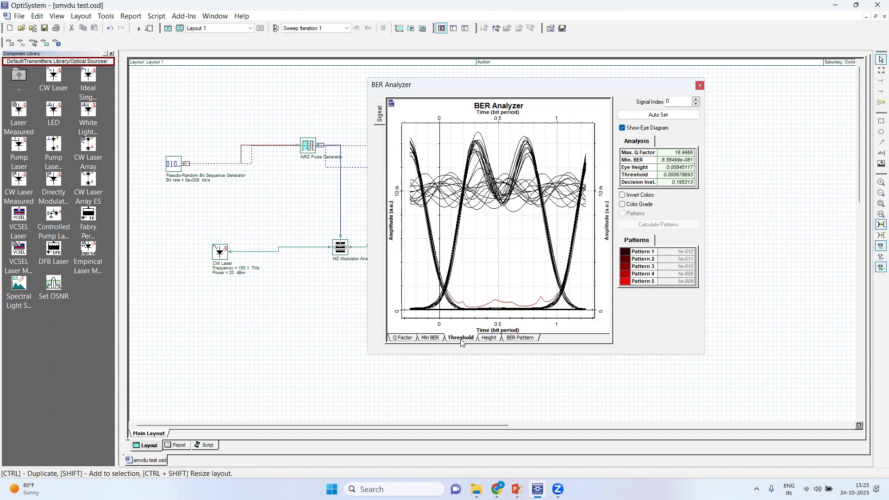
click(440, 339)
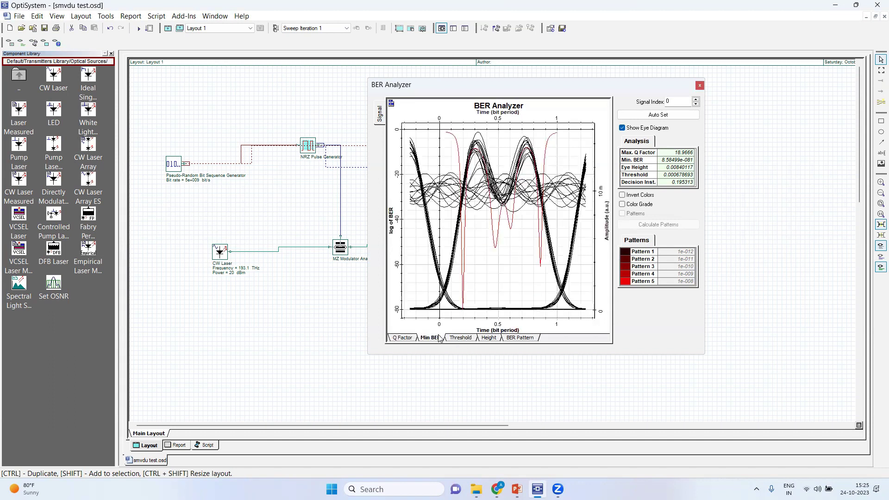
click(495, 341)
click(519, 339)
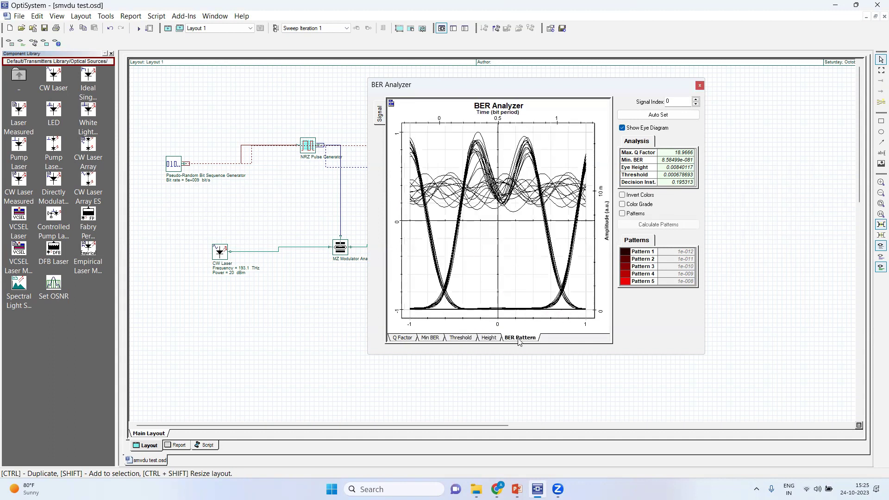
click(699, 85)
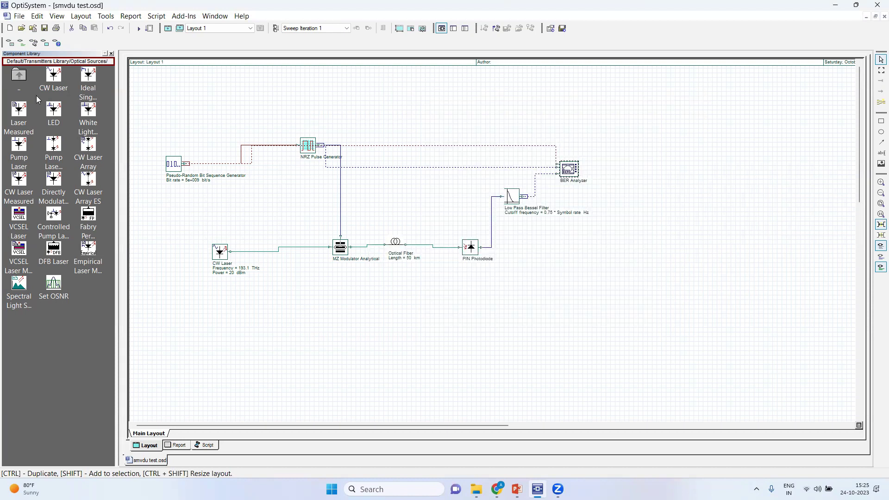
Place an RF Spectrum Analyzer from Recently used after the Bessel filter and open its power spectrum
click(20, 76)
double_click(22, 77)
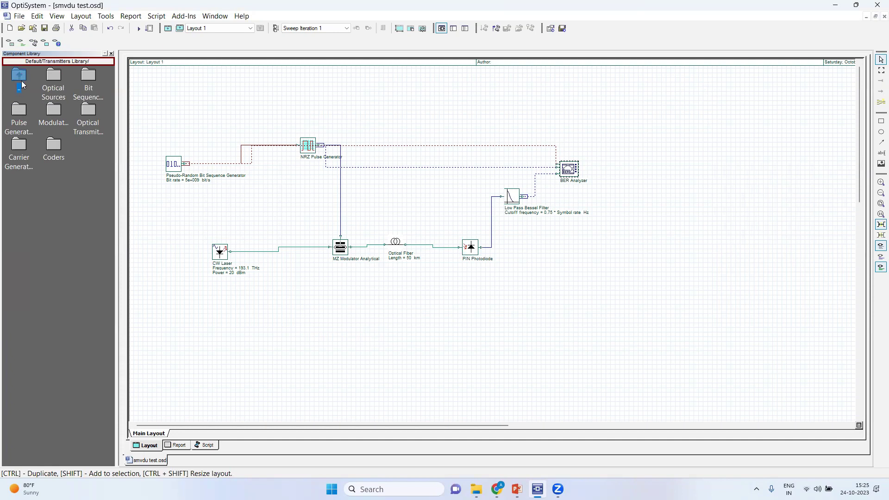
double_click(23, 75)
double_click(21, 75)
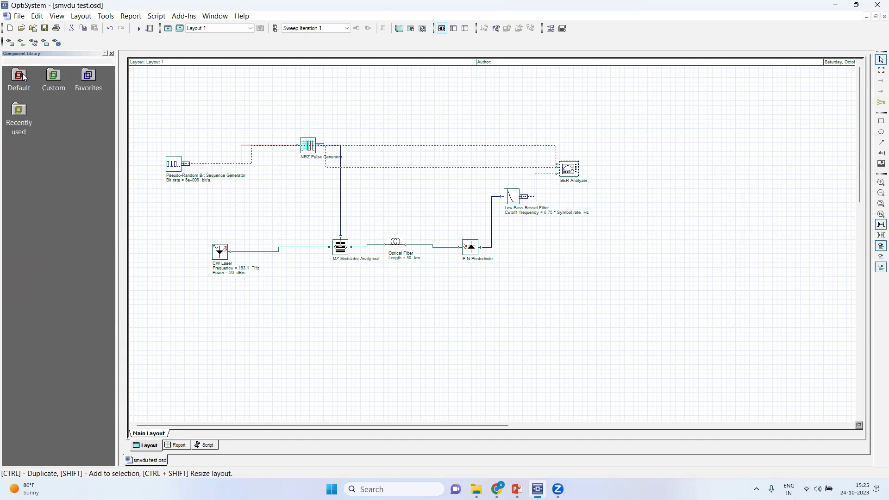
double_click(9, 116)
drag(20, 178, 632, 187)
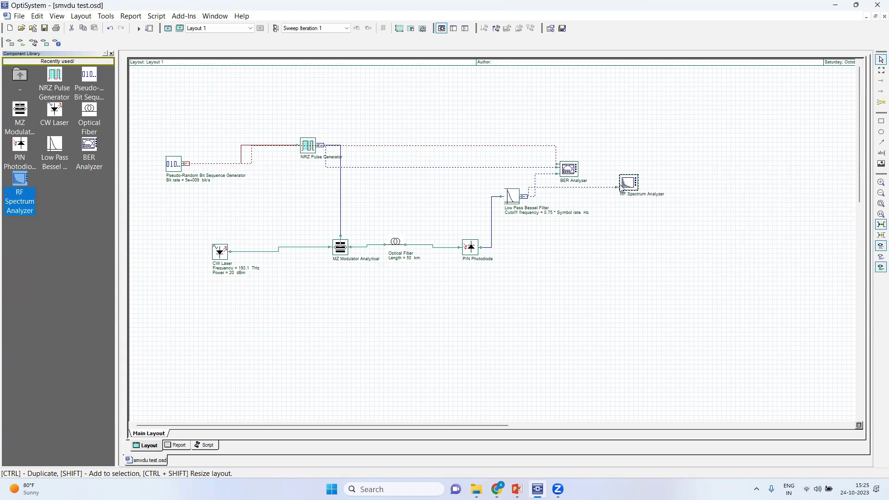
double_click(621, 187)
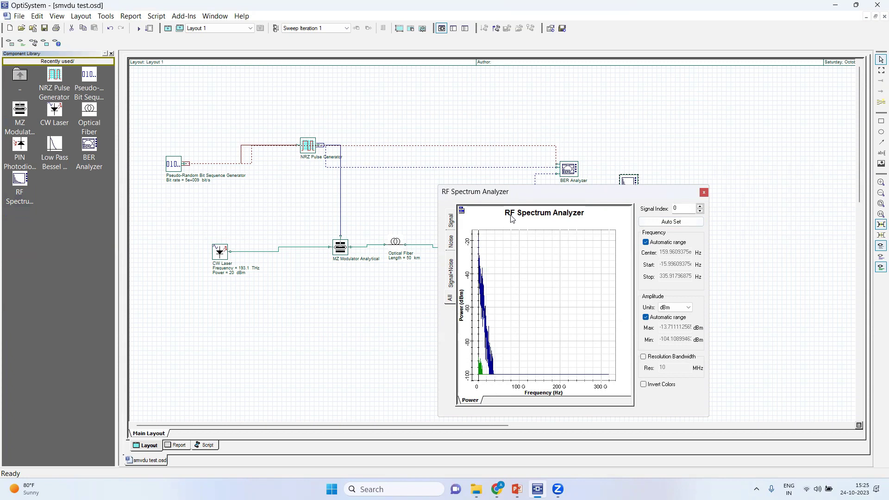
Move the spectrum window up and left, zoom in on the layout, and bring up the plot's graph tools
drag(481, 193, 451, 96)
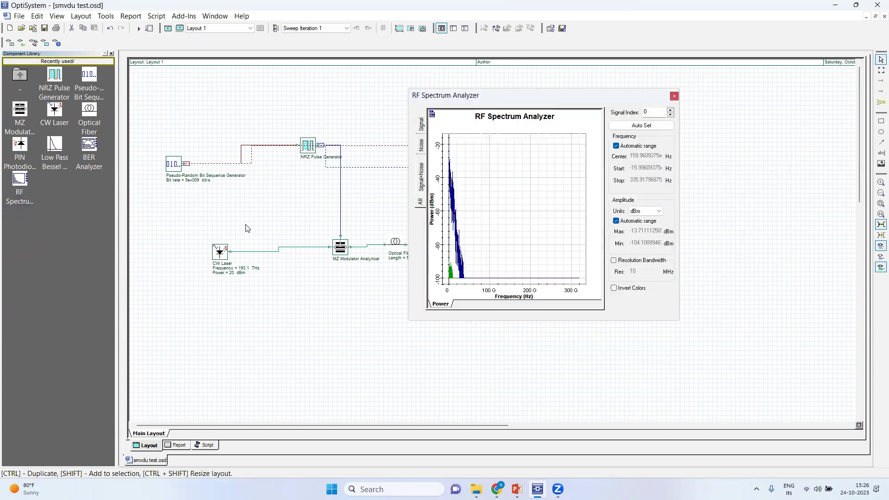
click(57, 16)
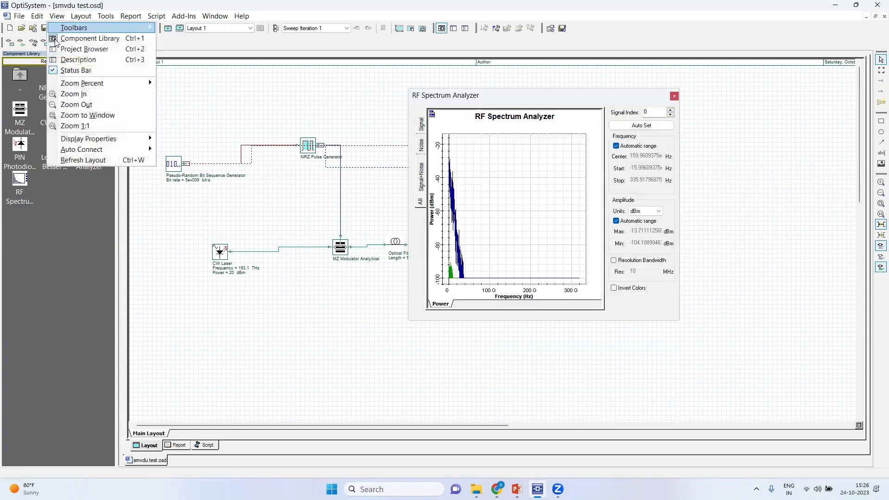
click(73, 94)
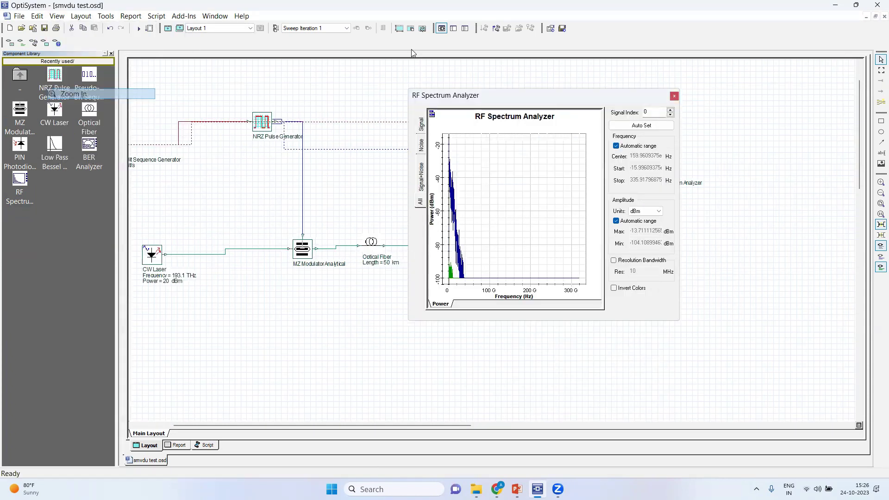
right_click(453, 286)
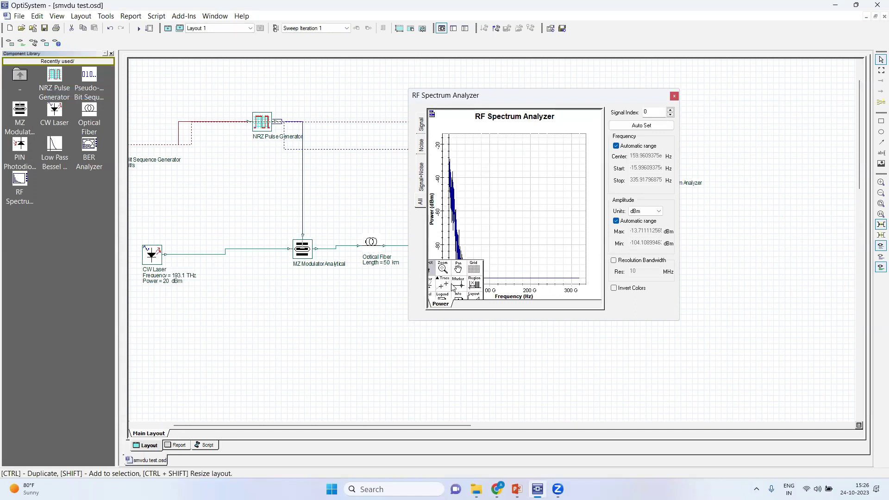